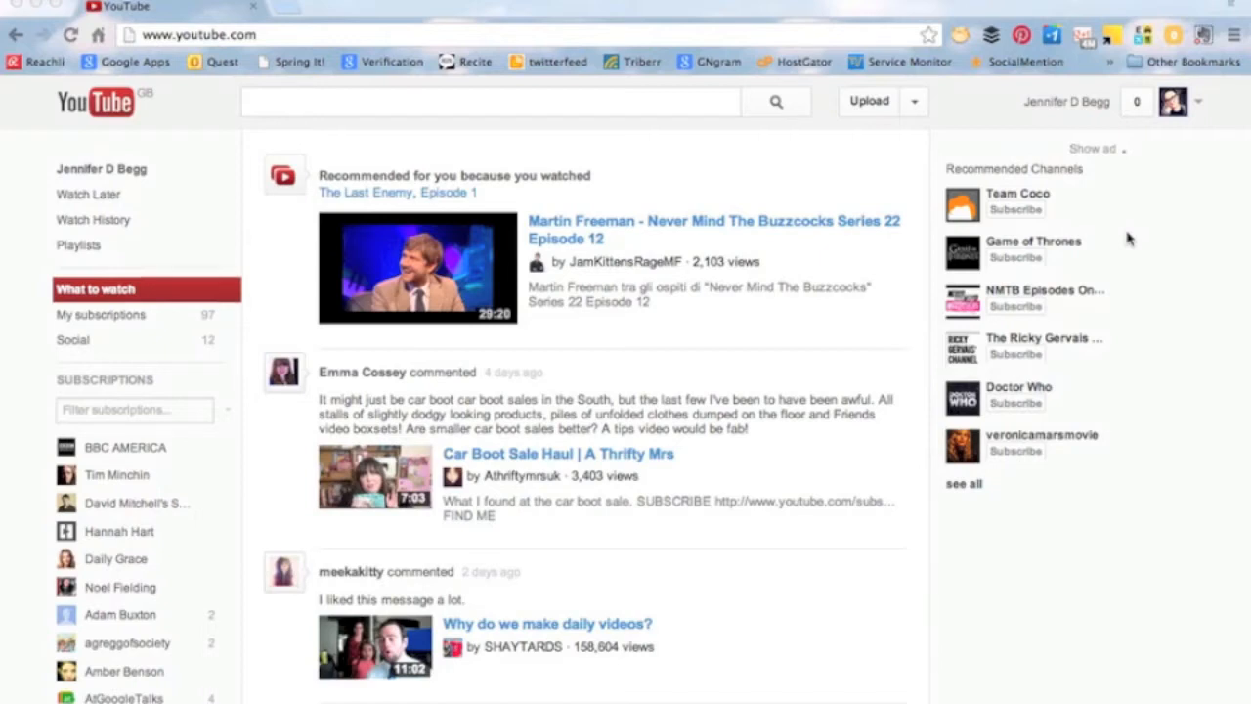
{"action": "left_click", "coordinate": [350, 26]}
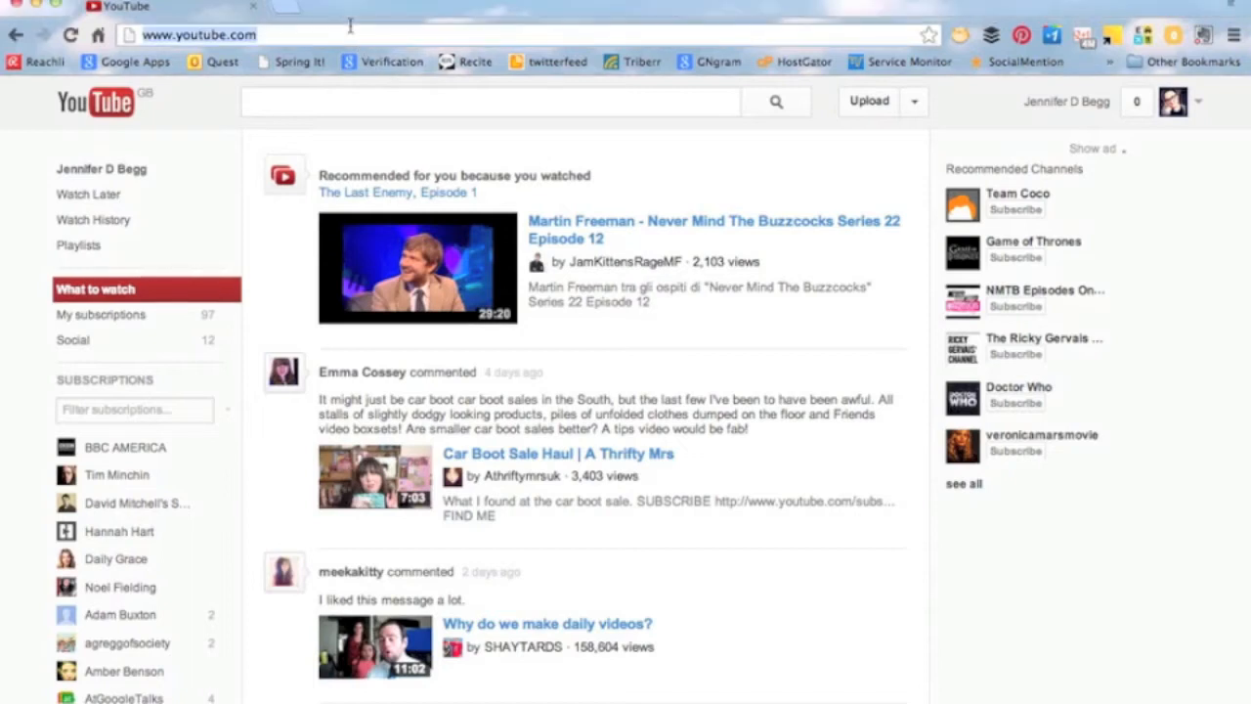
{"action": "key", "text": "Return"}
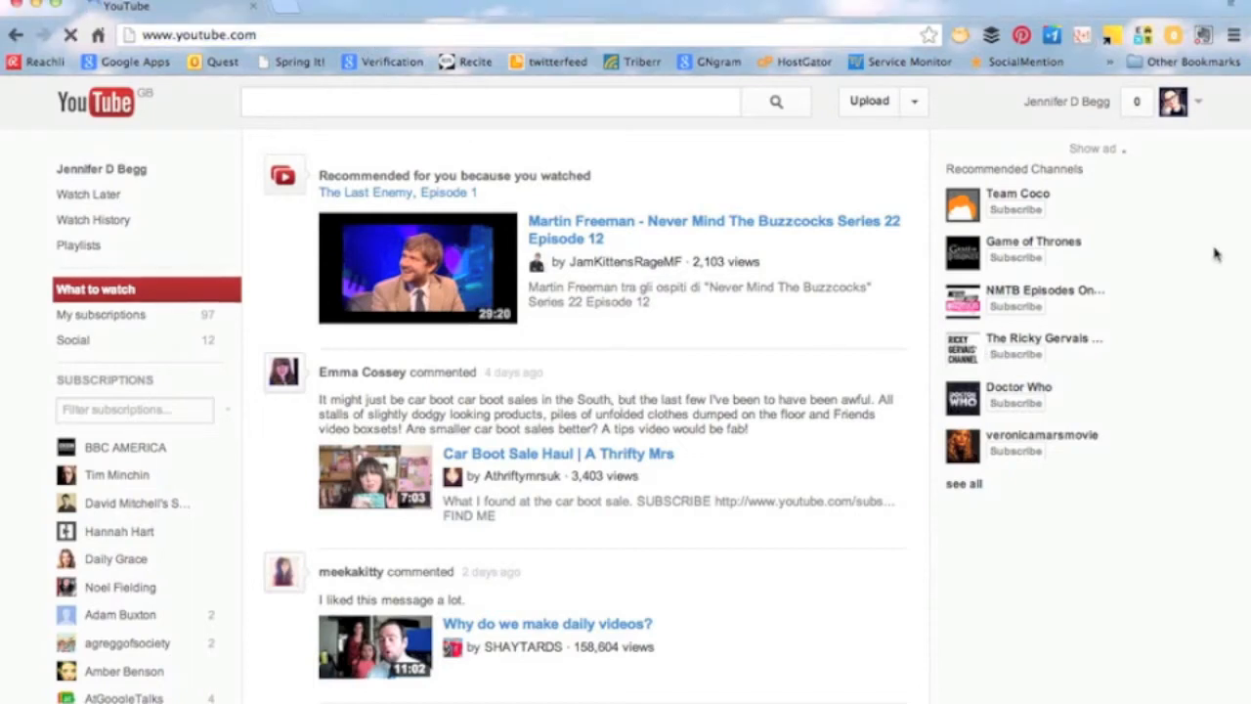
{"action": "left_click", "coordinate": [1199, 106]}
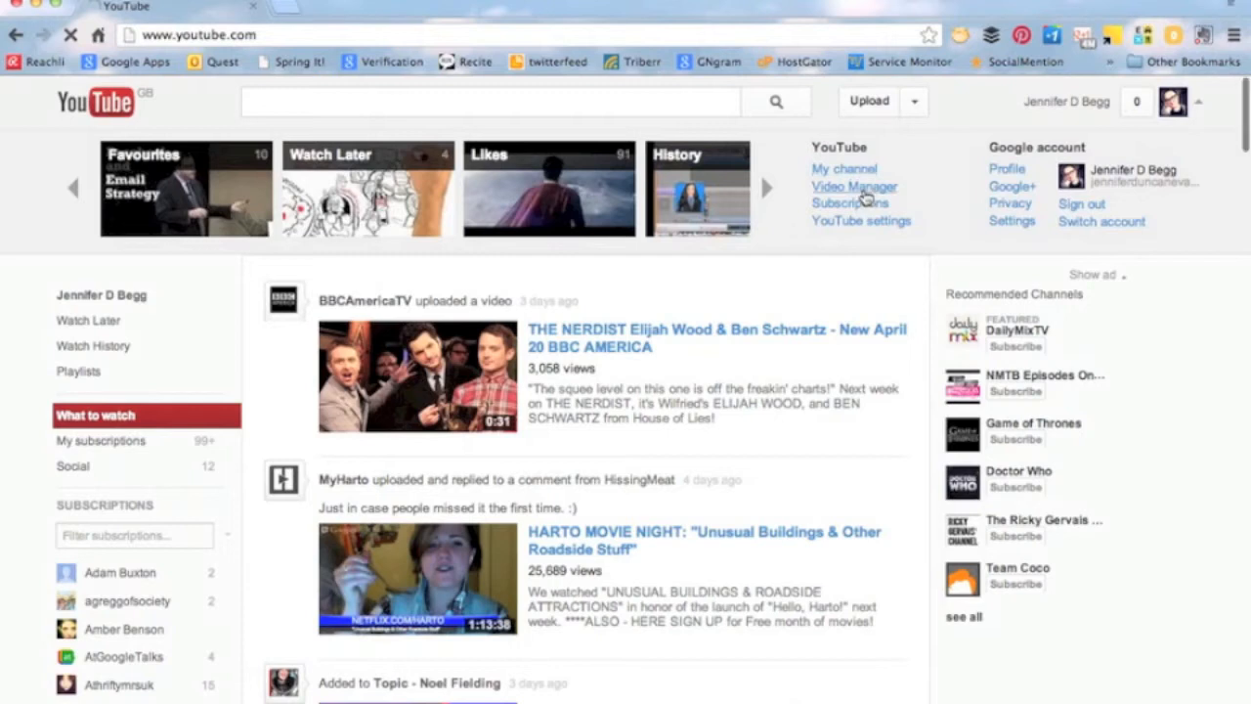
{"action": "left_click", "coordinate": [854, 187]}
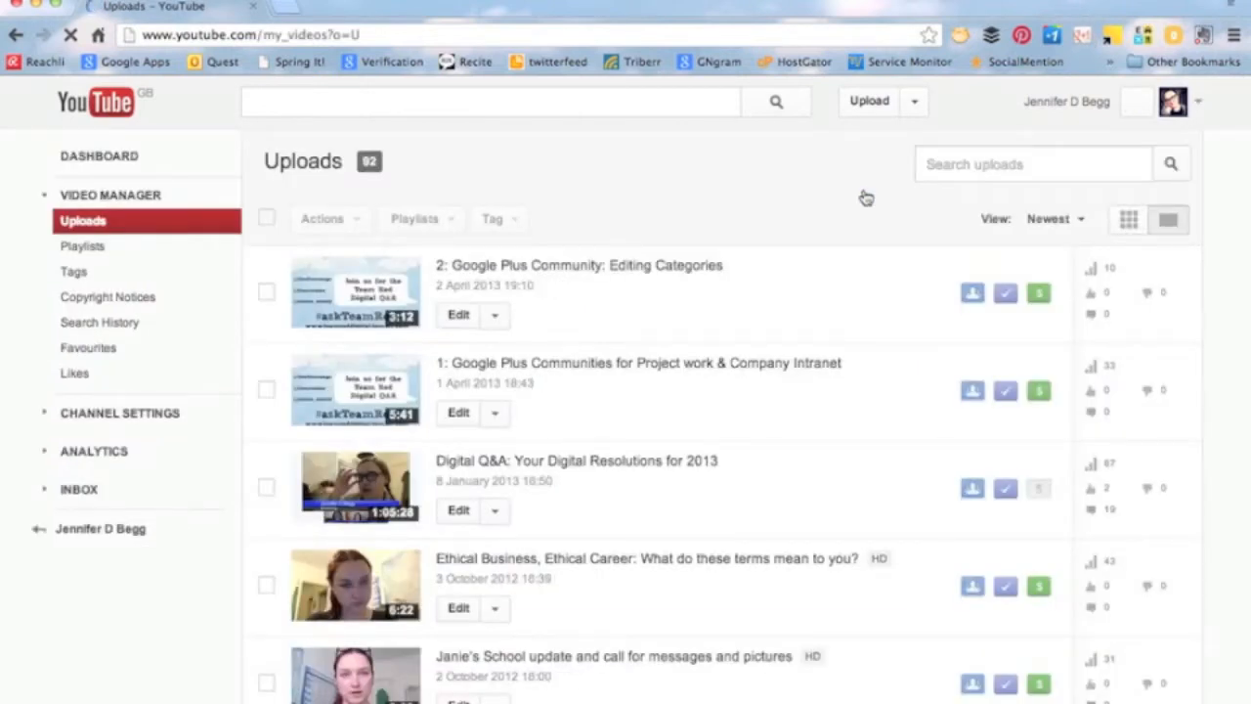
Download the upload "Digital Q&A: Your Digital Resolutions for 2013" as an MP4 file.
{"action": "scroll", "coordinate": [708, 313], "scroll_direction": "down", "scroll_amount": 5}
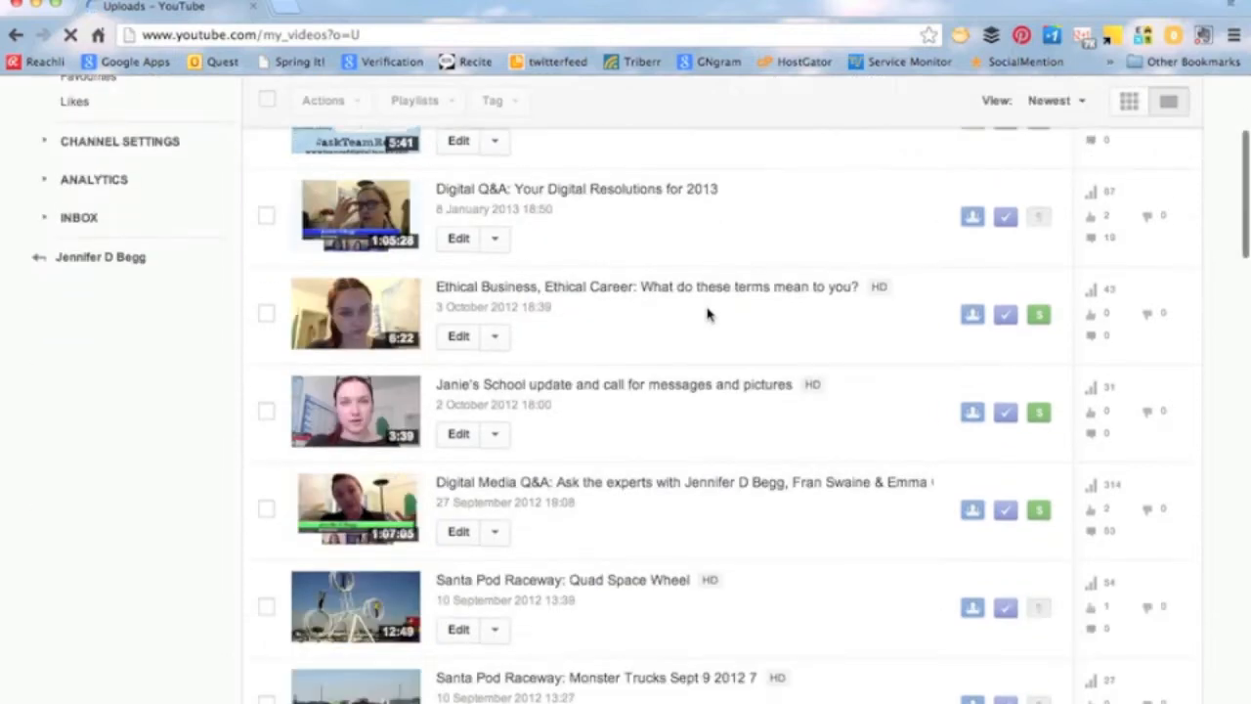
{"action": "scroll", "coordinate": [709, 313], "scroll_direction": "up", "scroll_amount": 1}
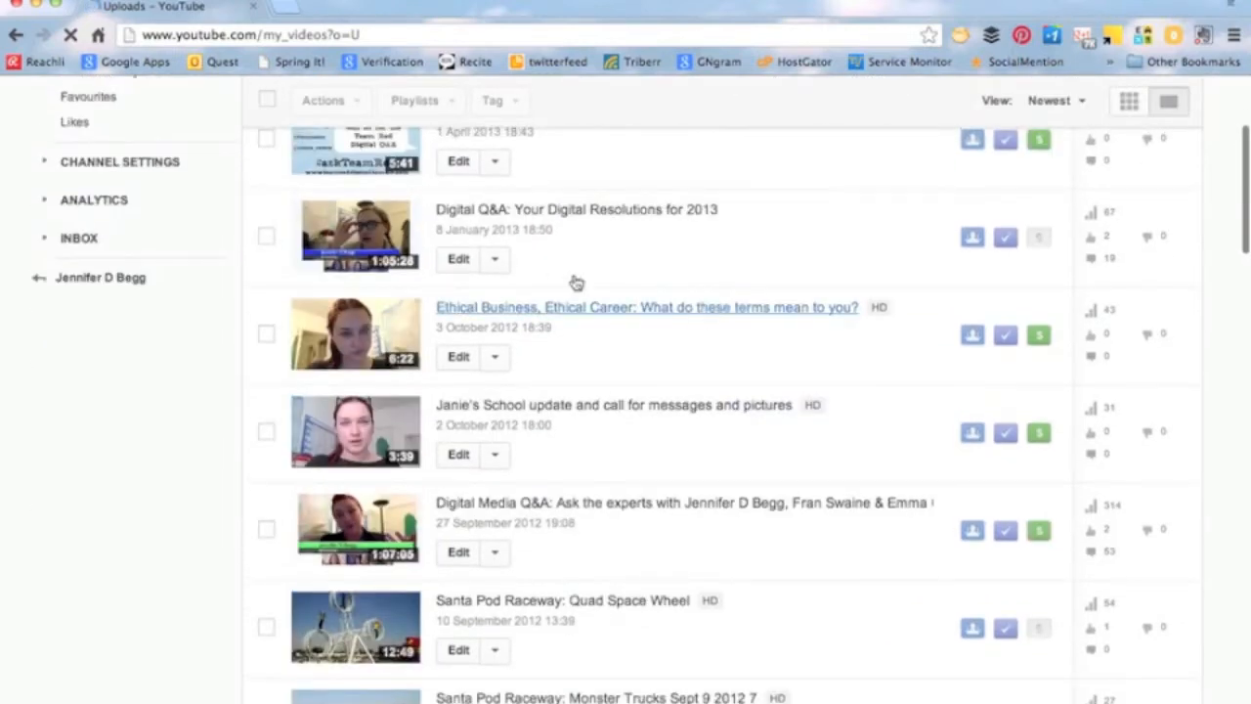
{"action": "left_click", "coordinate": [495, 260]}
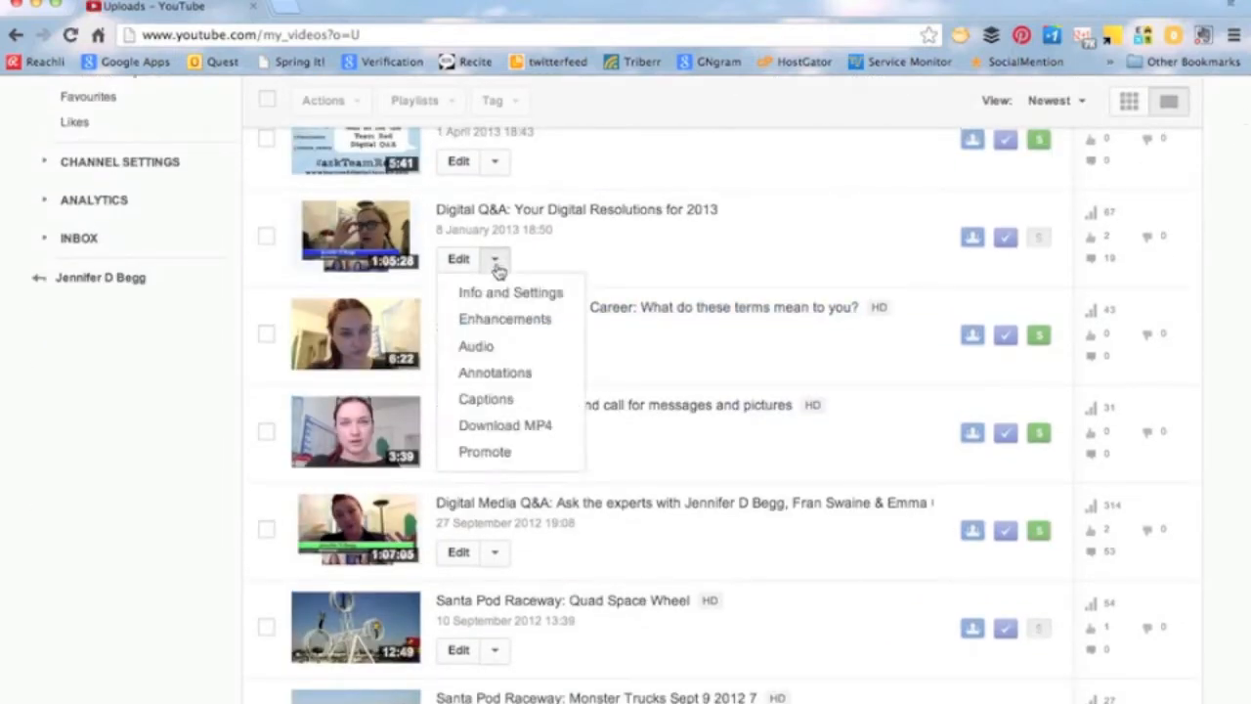
{"action": "left_click", "coordinate": [488, 426]}
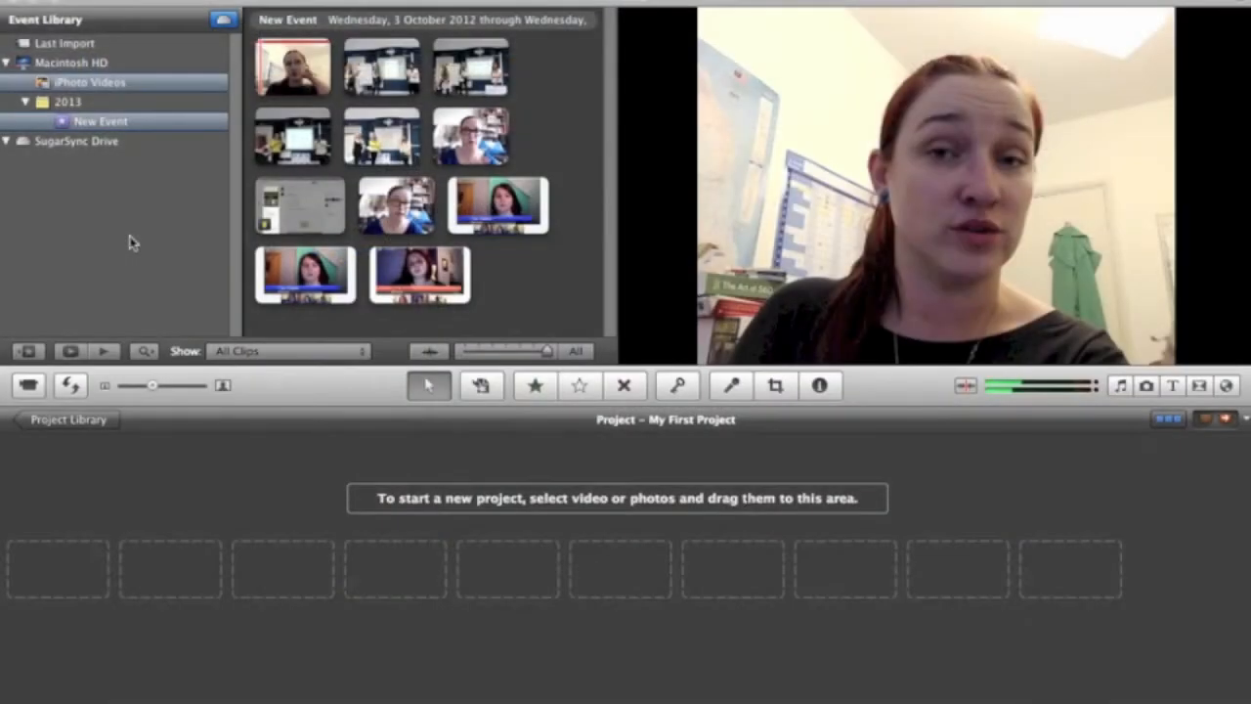
{"action": "left_click", "coordinate": [68, 2]}
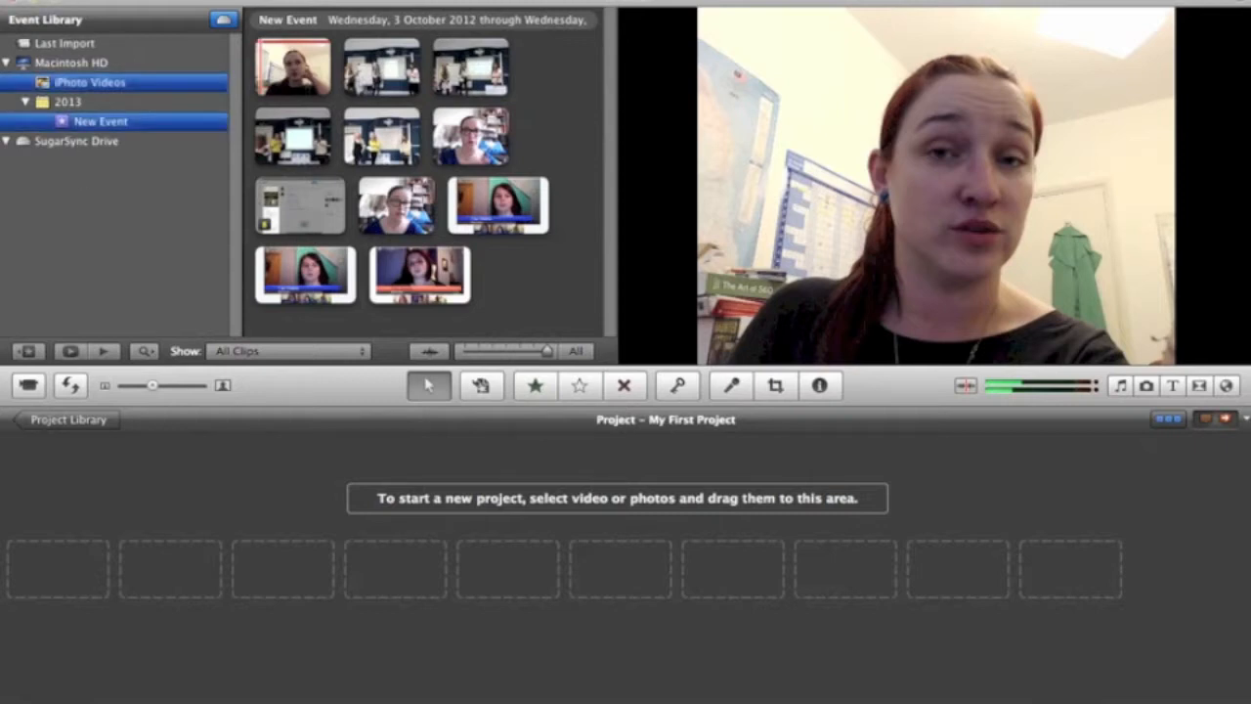
{"action": "left_click", "coordinate": [123, 0]}
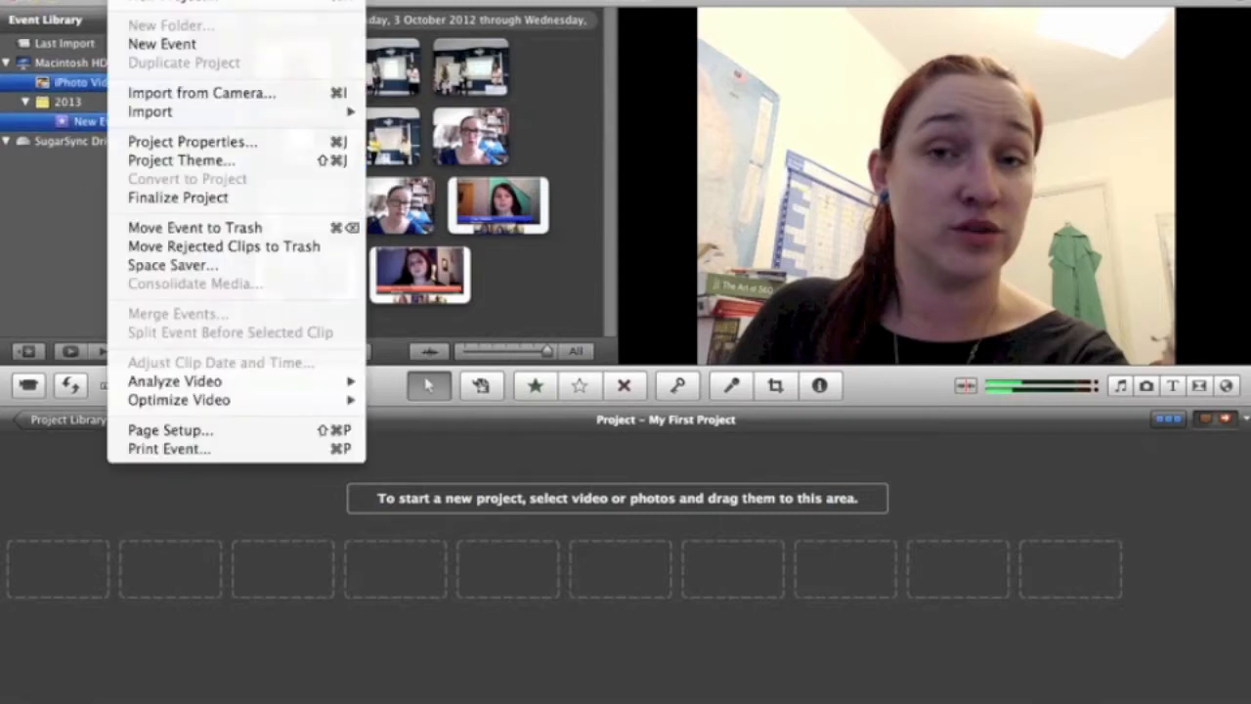
{"action": "mouse_move", "coordinate": [196, 115]}
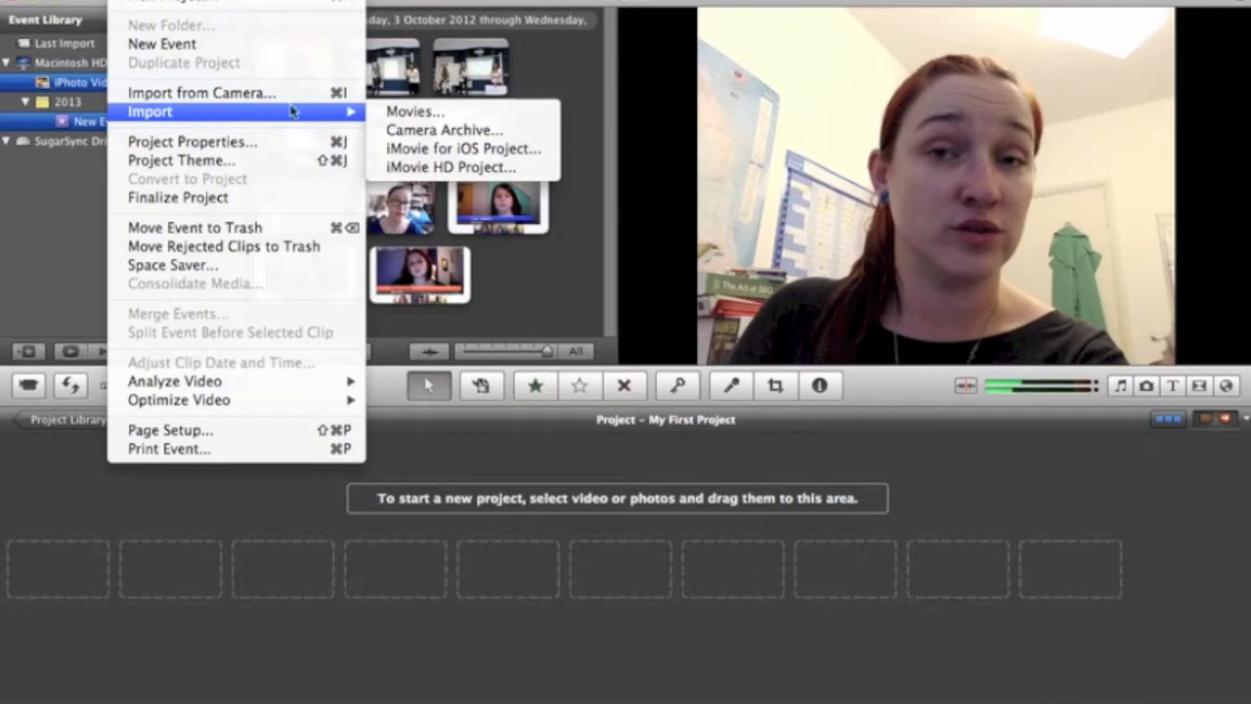
{"action": "left_click", "coordinate": [406, 112]}
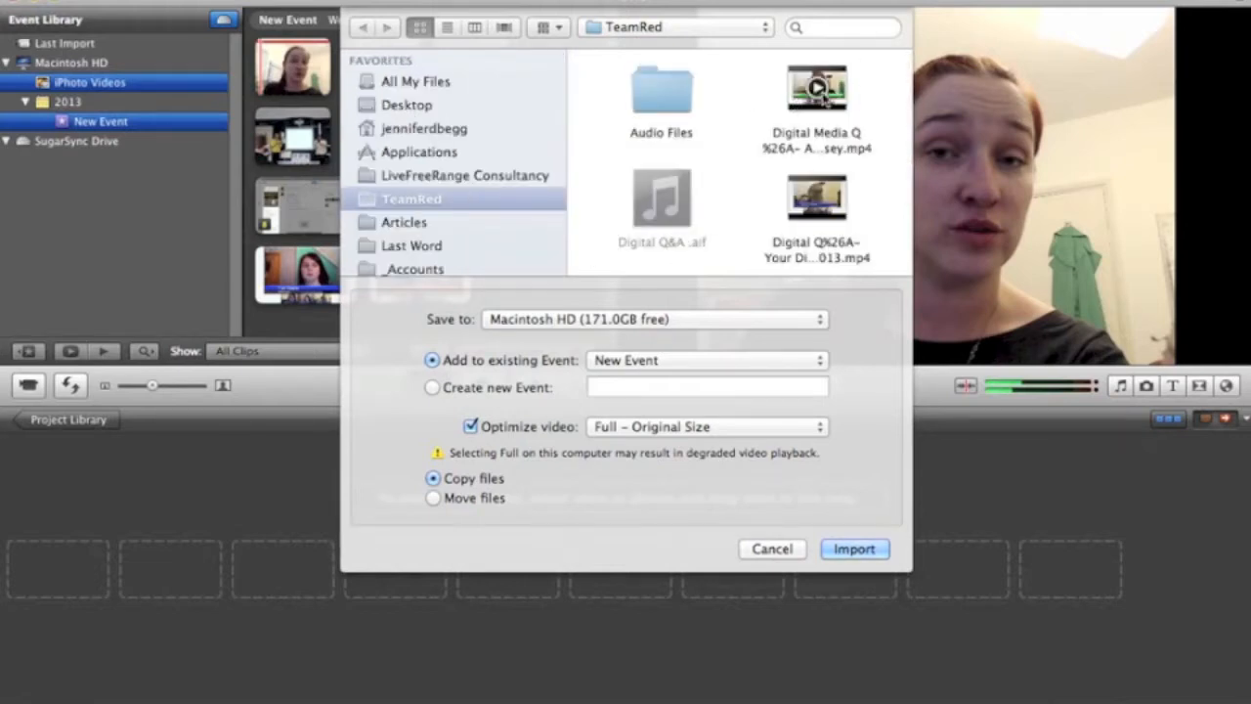
{"action": "left_click", "coordinate": [772, 548]}
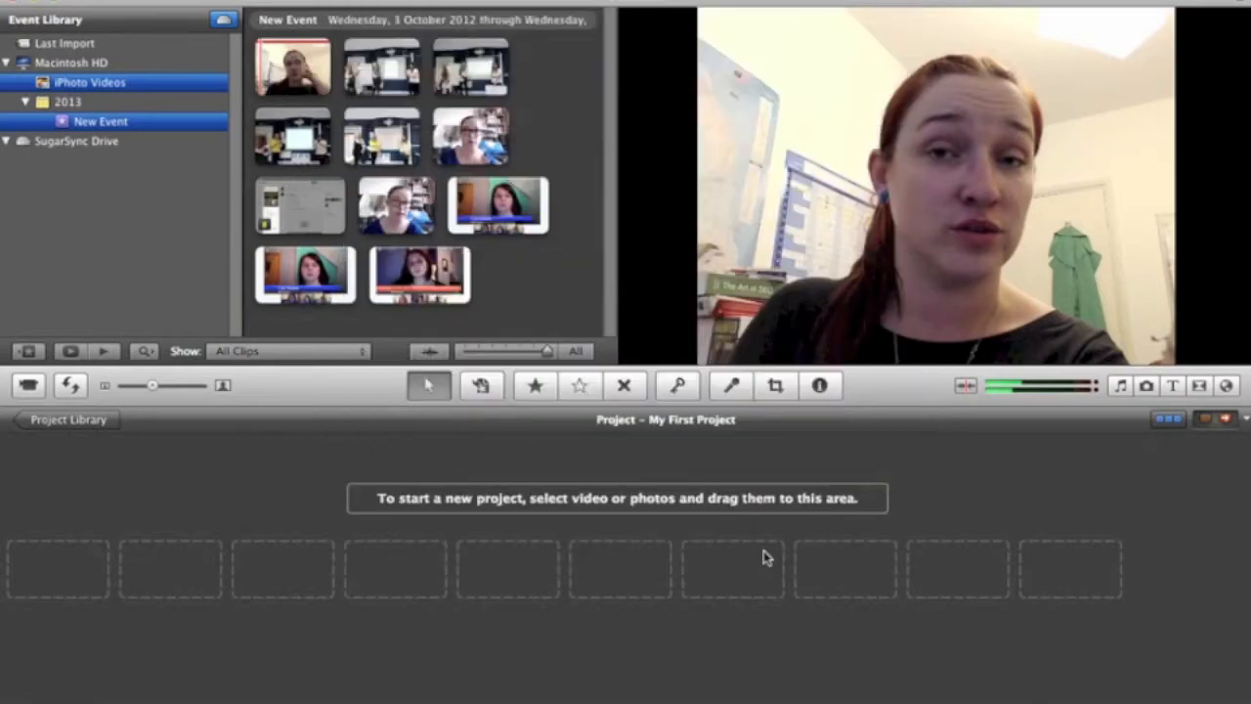
Add the entire last Hangouts clip of New Event to the empty timeline of My First Project.
{"action": "double_click", "coordinate": [439, 276]}
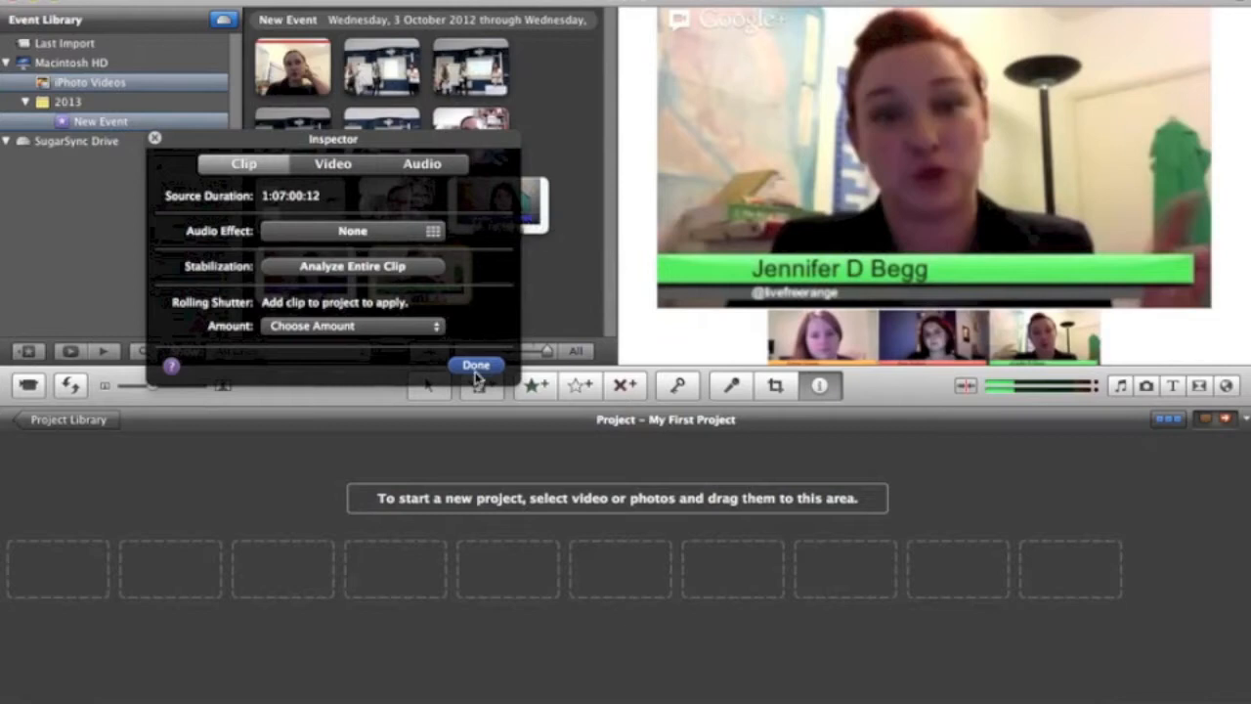
{"action": "left_click", "coordinate": [476, 368]}
{"action": "left_click_drag", "start_coordinate": [447, 281], "coordinate": [503, 516]}
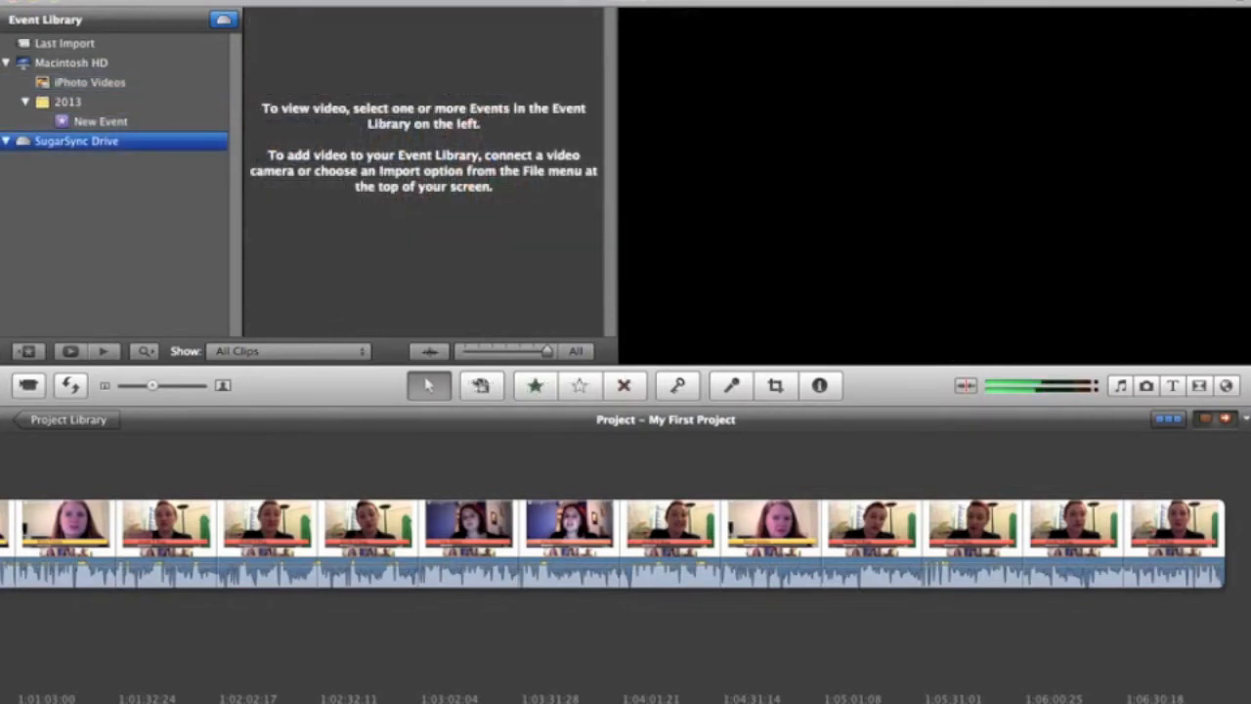
Start an export of My First Project using QuickTime.
{"action": "left_click", "coordinate": [343, 1]}
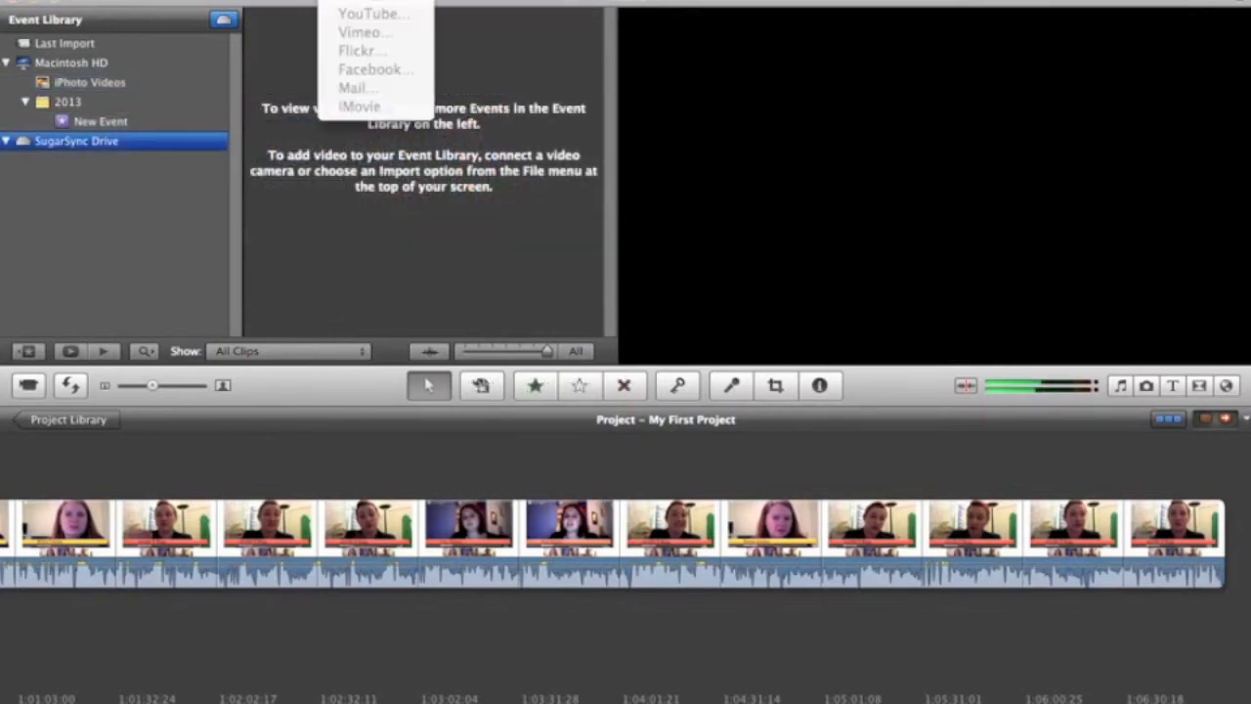
{"action": "left_click", "coordinate": [182, 475]}
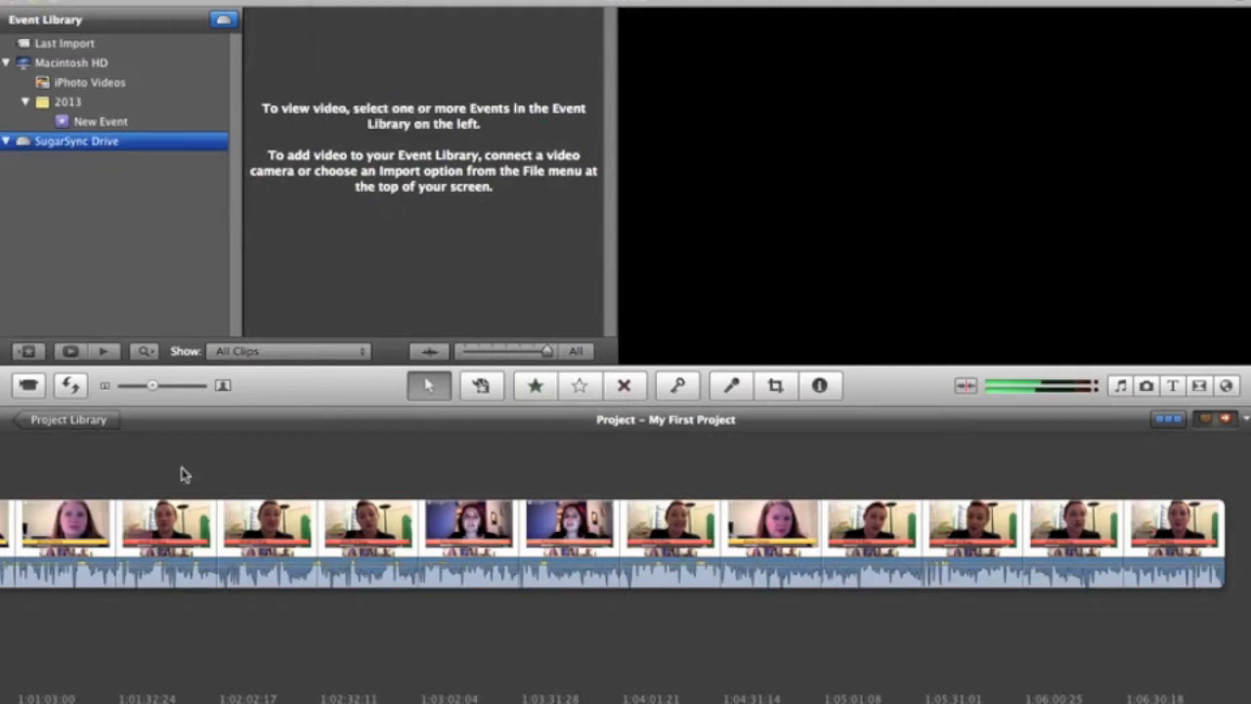
{"action": "left_click", "coordinate": [343, 4]}
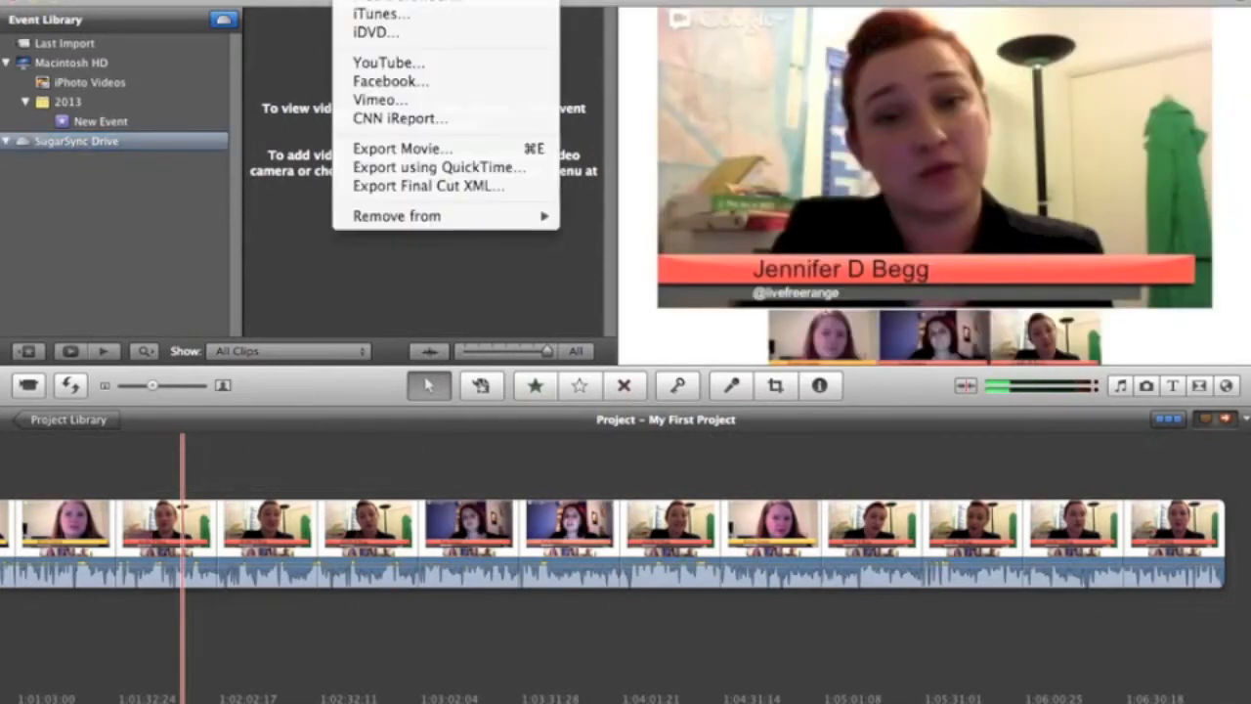
{"action": "left_click", "coordinate": [412, 171]}
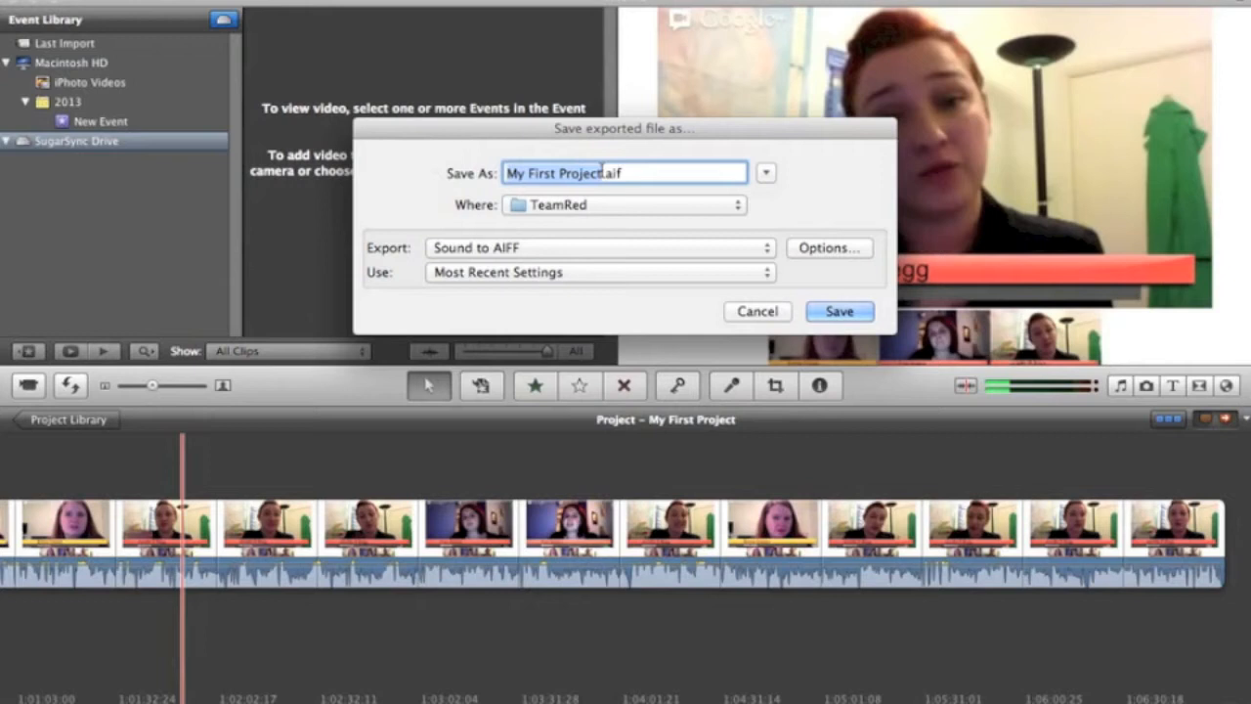
Set the export type to Sound to AIFF and accept the Linear PCM, stereo, 48 kHz, 16-bit sound settings.
{"action": "left_click", "coordinate": [768, 250]}
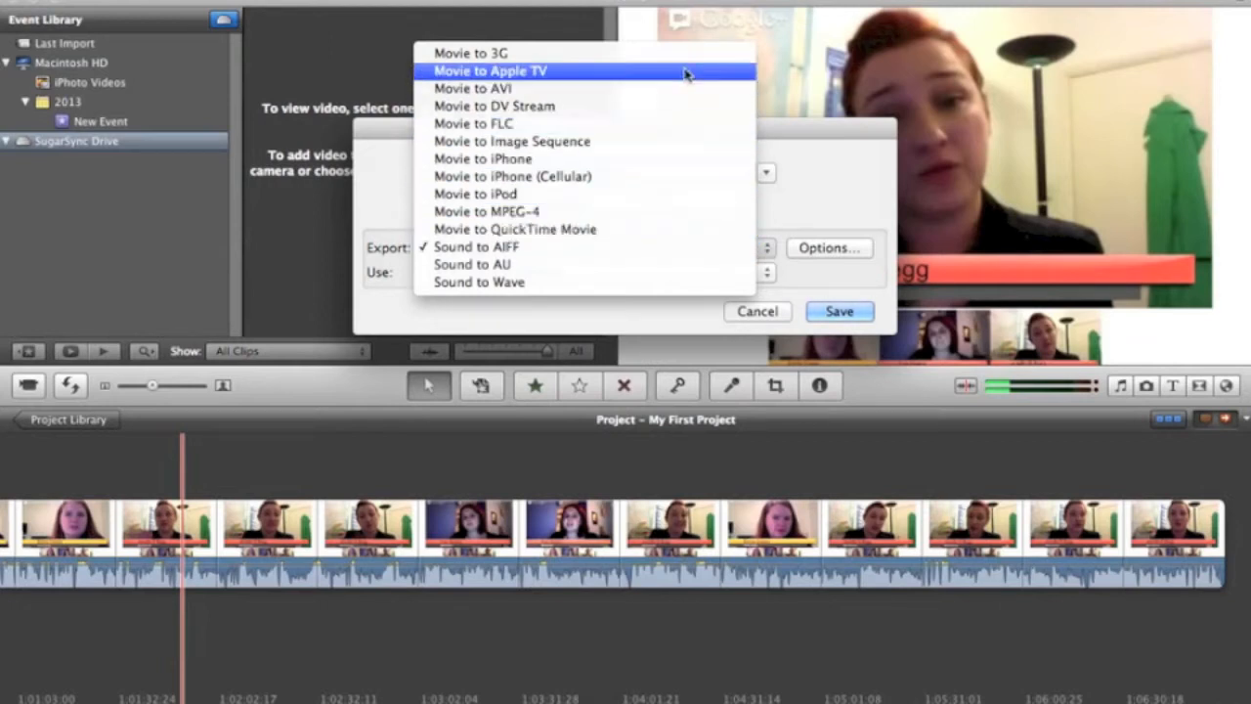
{"action": "left_click", "coordinate": [588, 250]}
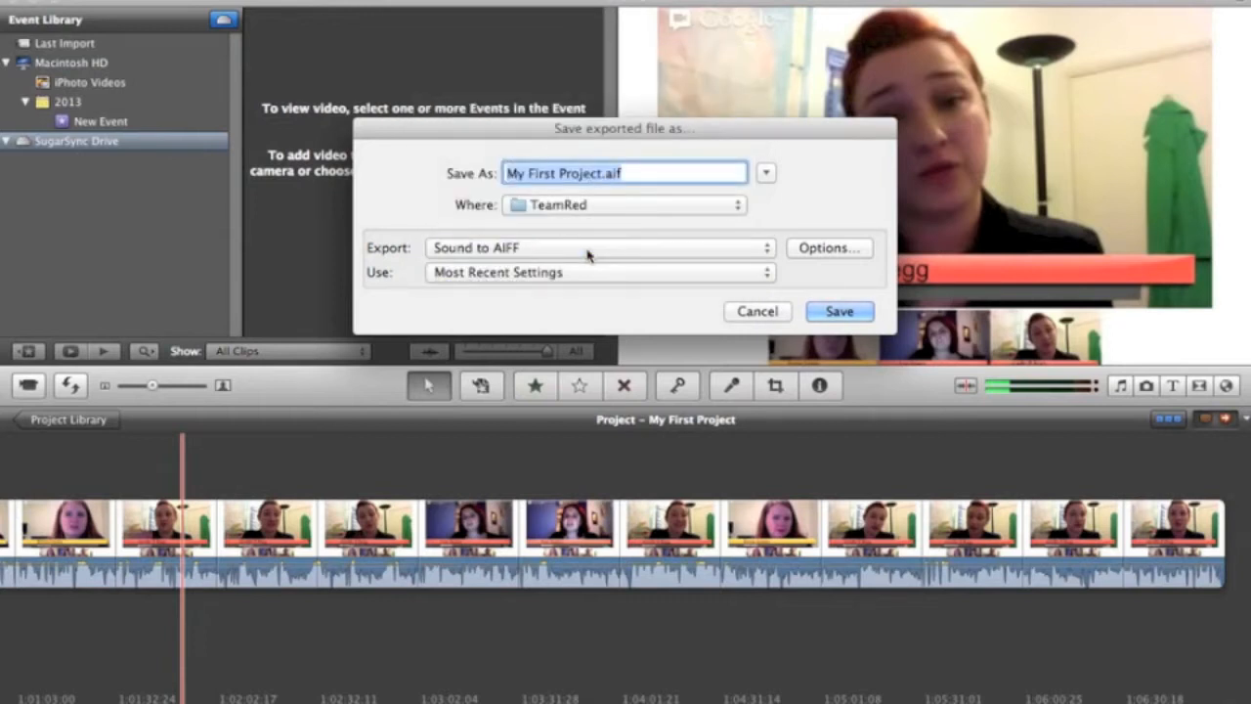
{"action": "left_click", "coordinate": [826, 250]}
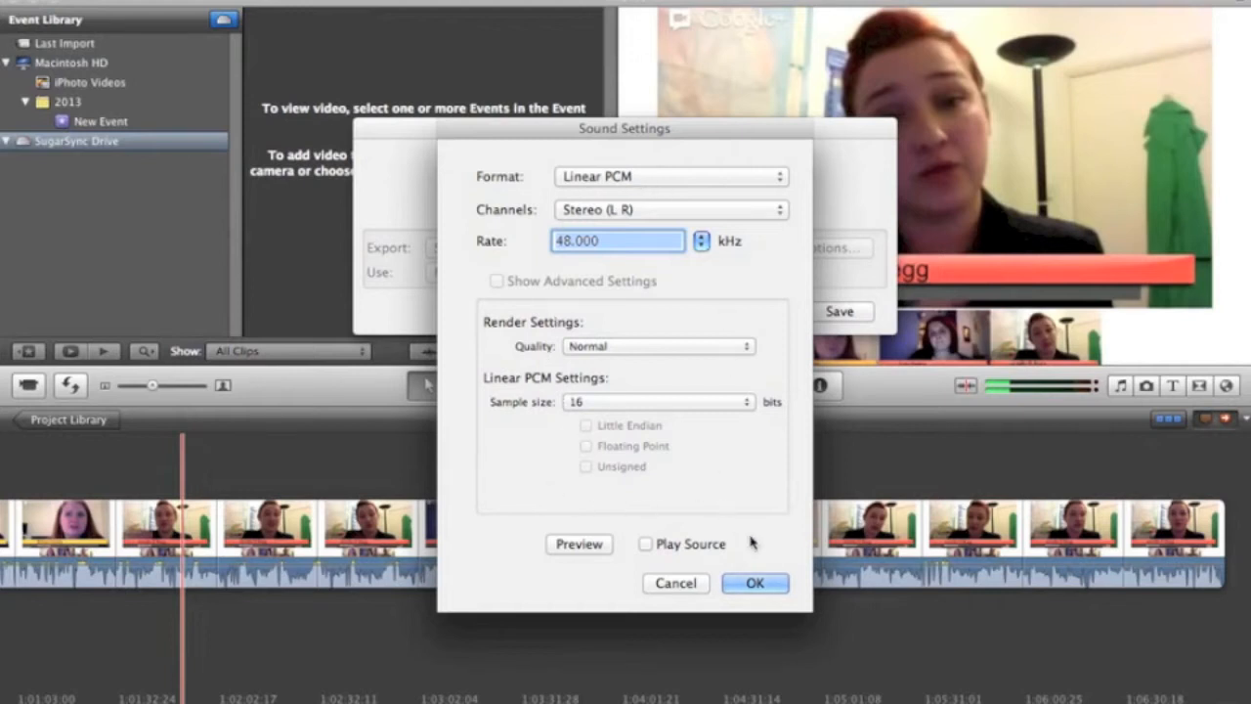
{"action": "left_click", "coordinate": [752, 582]}
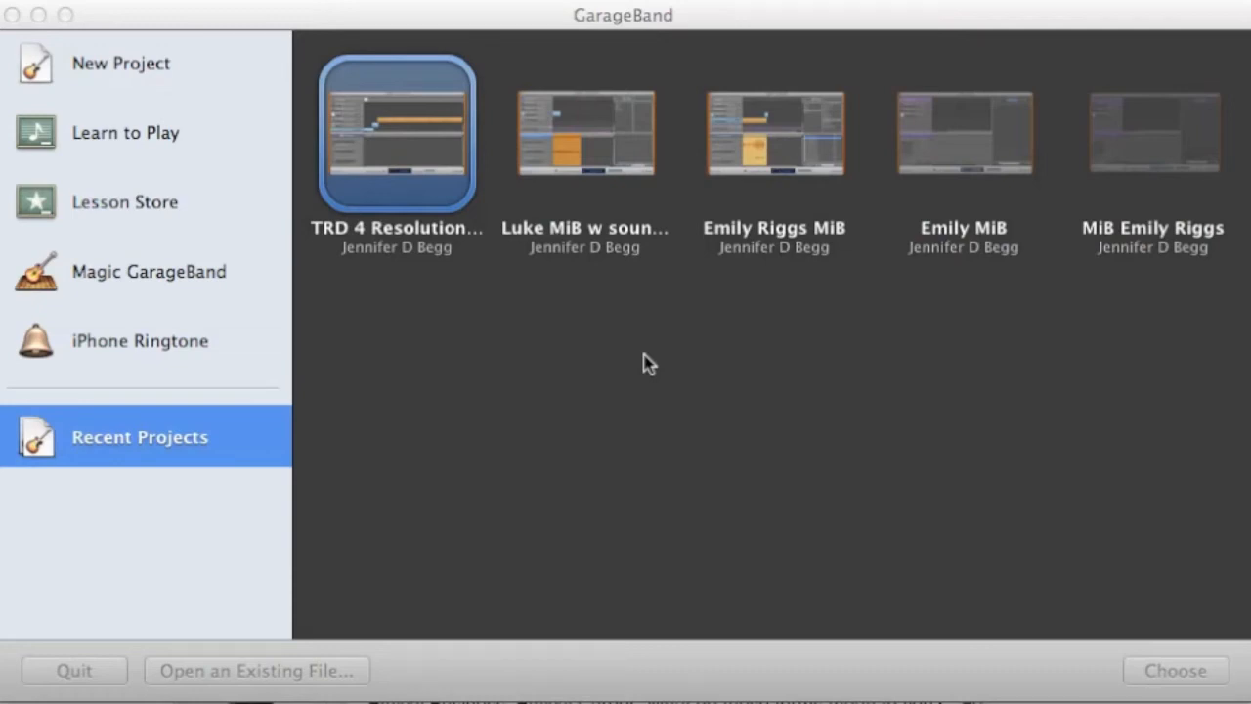
Create a new GarageBand podcast project named TRD Original Podcast in the TeamRed folder.
{"action": "left_click", "coordinate": [88, 65]}
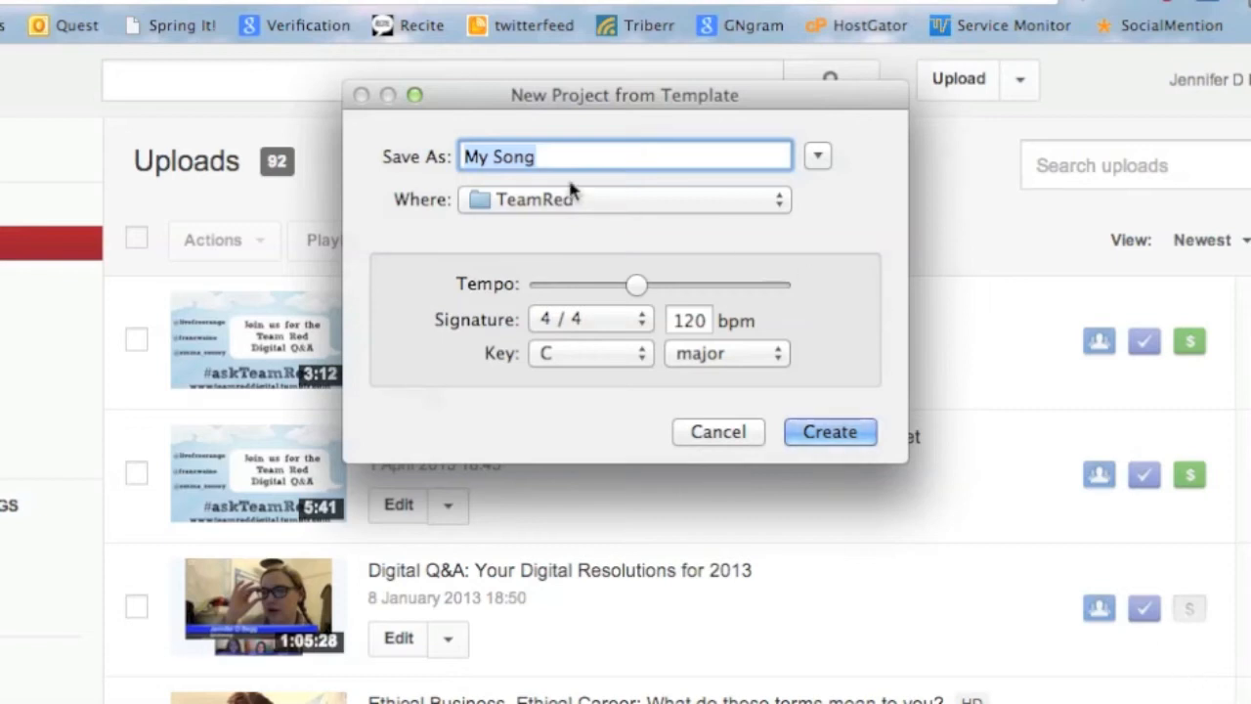
{"action": "type", "text": "T"}
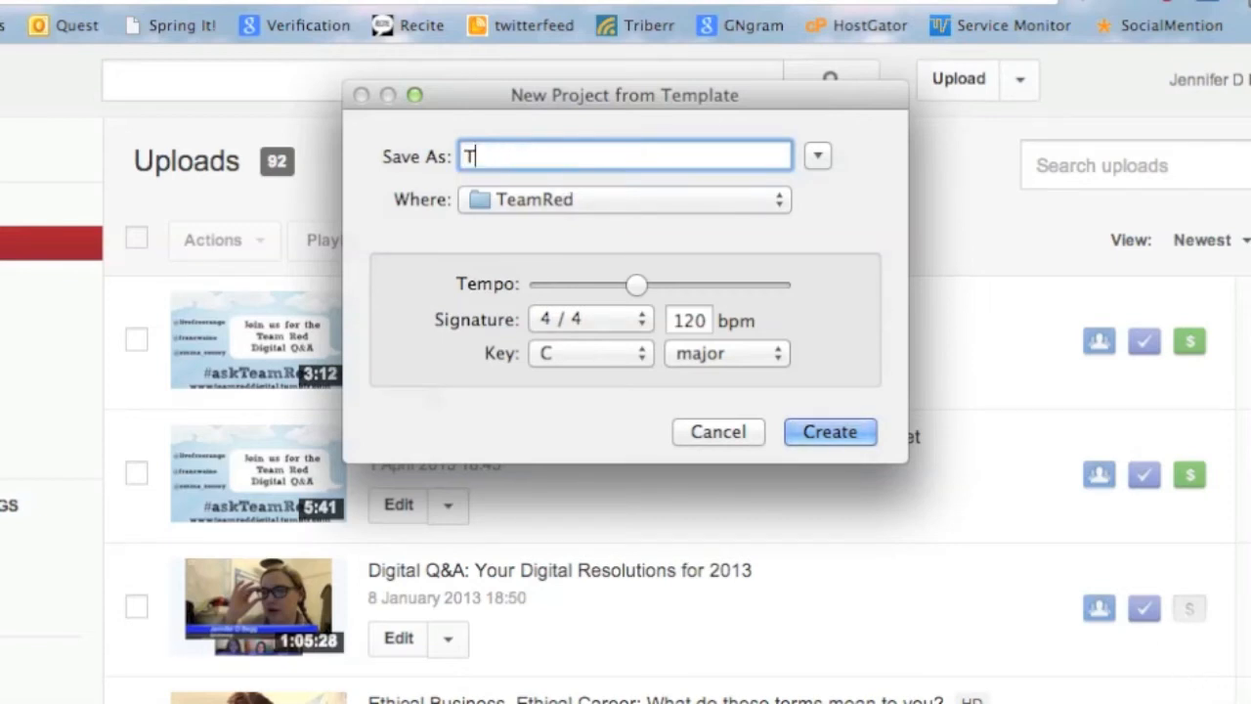
{"action": "type", "text": "RD Origin"}
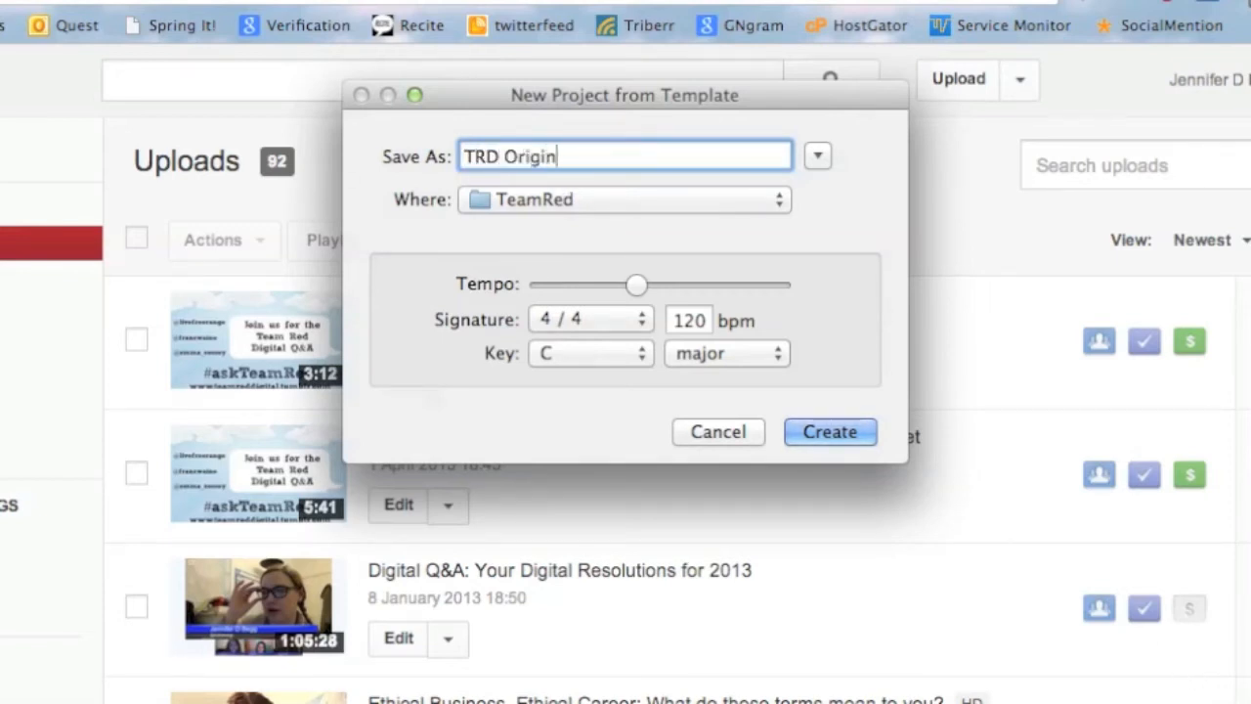
{"action": "type", "text": "al Podcast"}
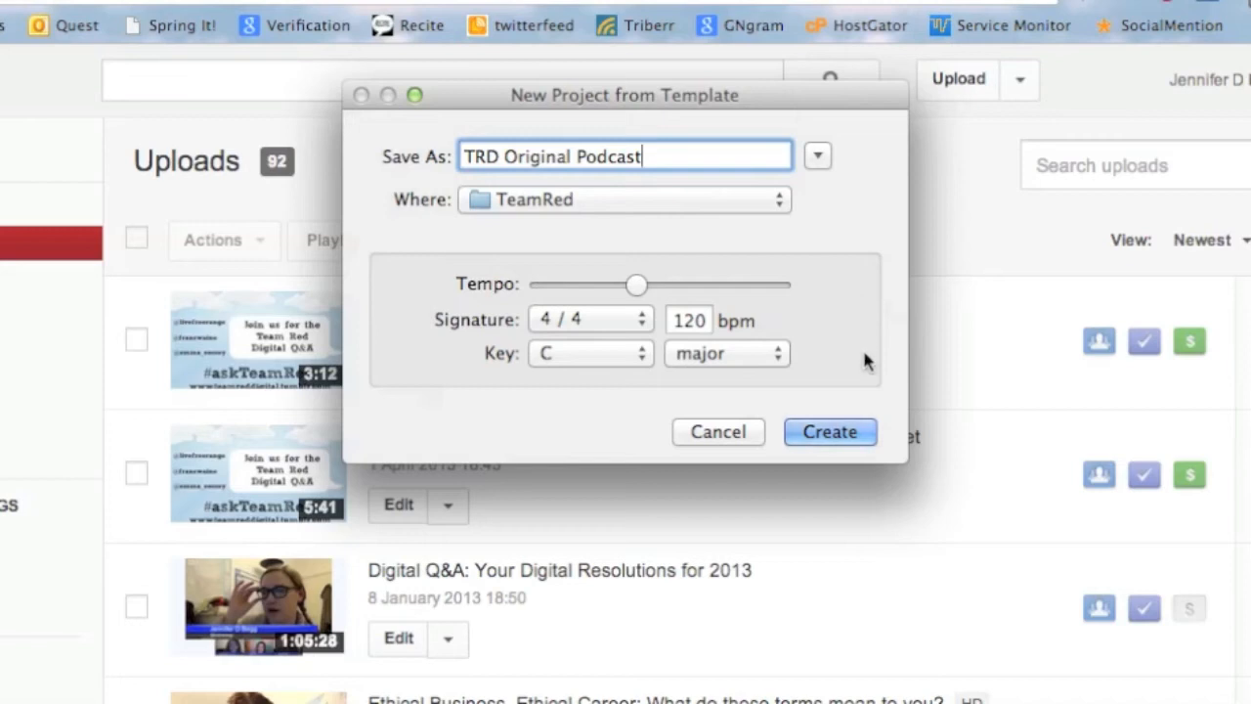
{"action": "left_click", "coordinate": [843, 440]}
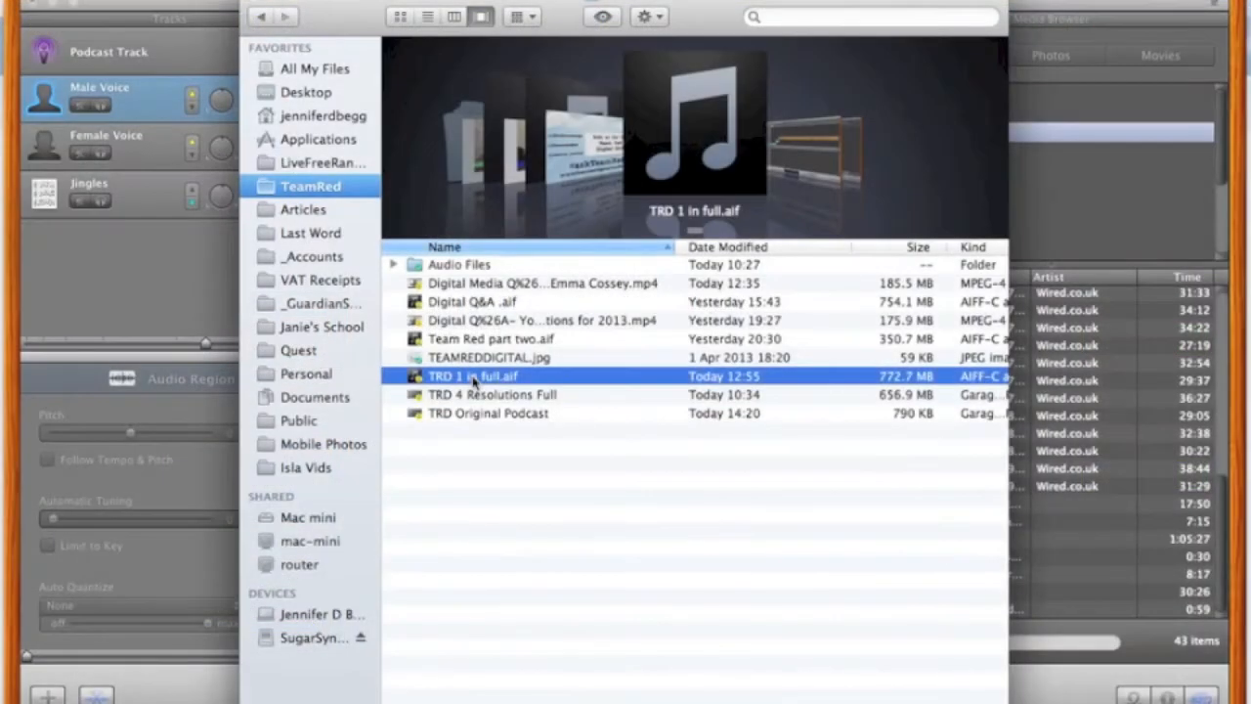
Add TRD 1 in full.aif from the TeamRed folder to the iTunes library and return to GarageBand.
{"action": "double_click", "coordinate": [474, 382]}
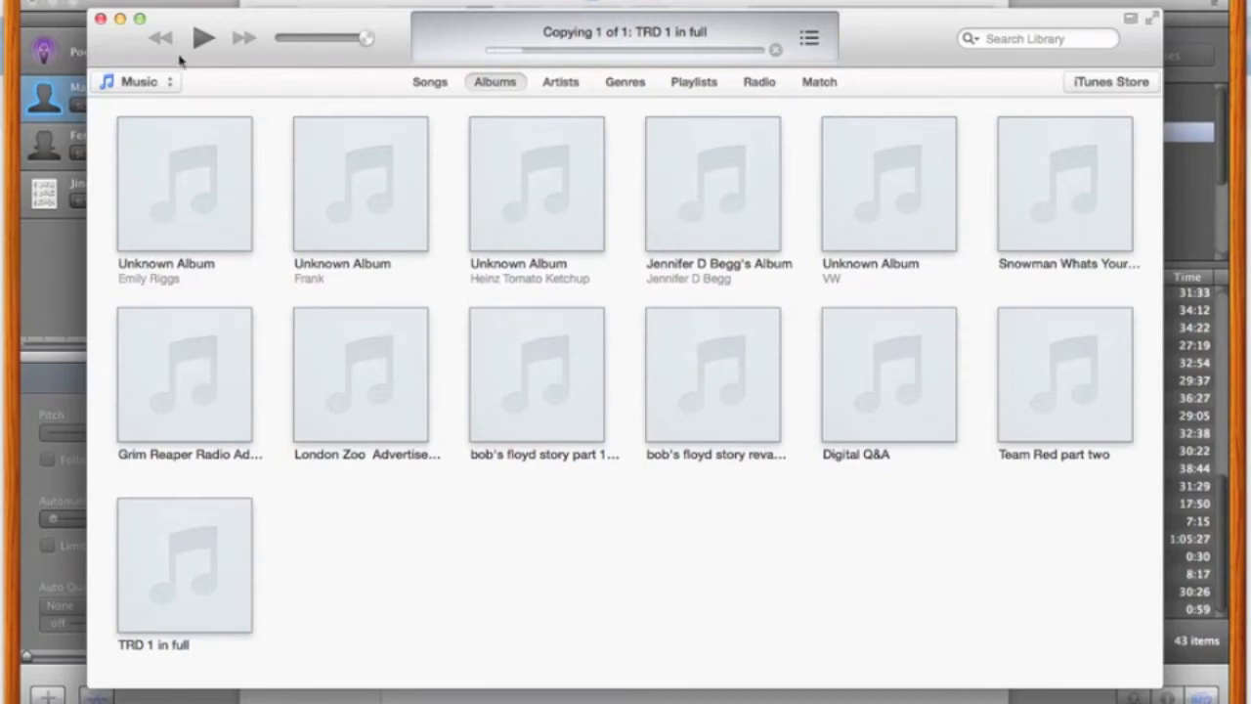
{"action": "left_click", "coordinate": [100, 20]}
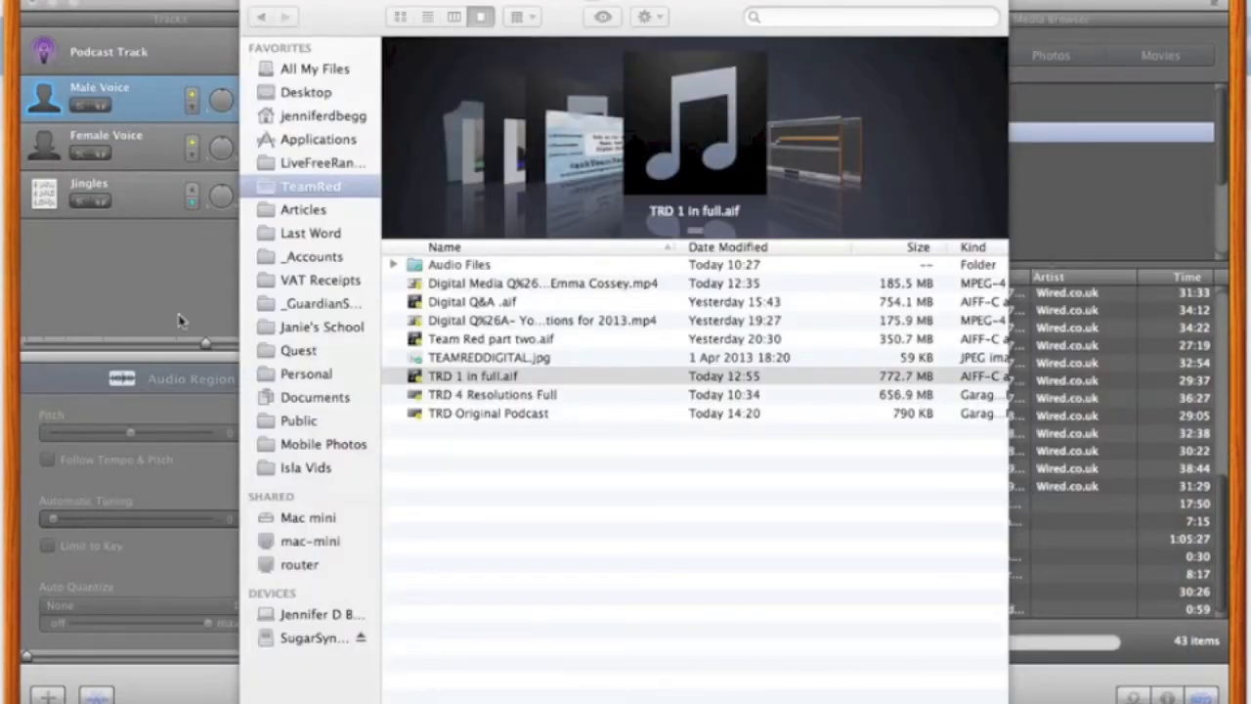
{"action": "left_click", "coordinate": [148, 287]}
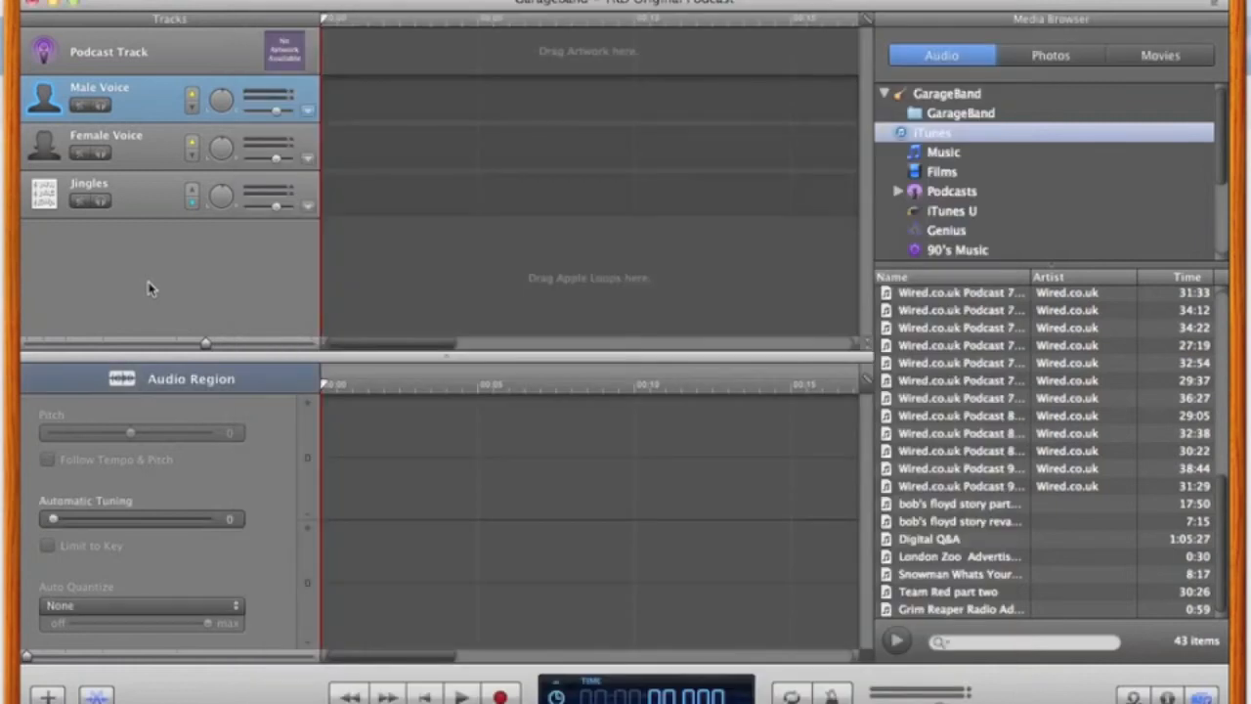
Refresh the iTunes audio list in the Media Browser and place TRD 1 in full on the Male Voice track.
{"action": "left_click", "coordinate": [955, 137]}
{"action": "left_click", "coordinate": [945, 153]}
{"action": "left_click", "coordinate": [941, 134]}
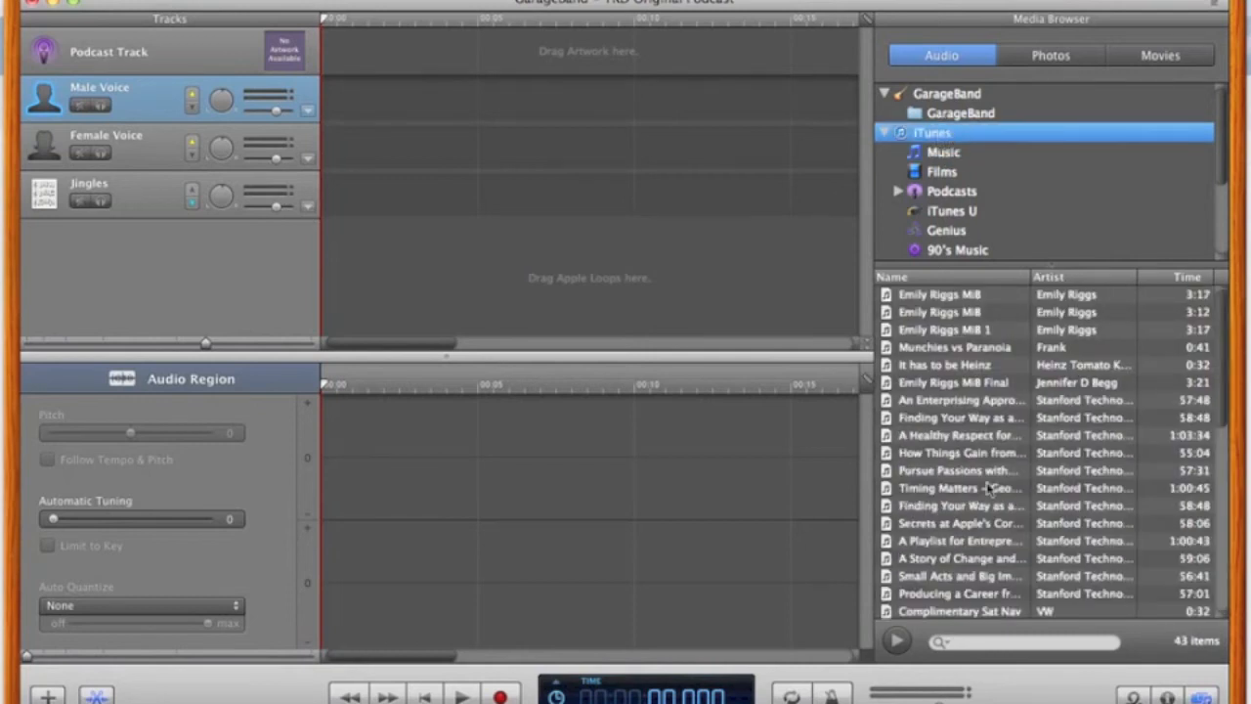
{"action": "scroll", "coordinate": [989, 486], "scroll_direction": "down", "scroll_amount": 5}
{"action": "scroll", "coordinate": [989, 485], "scroll_direction": "down", "scroll_amount": 10}
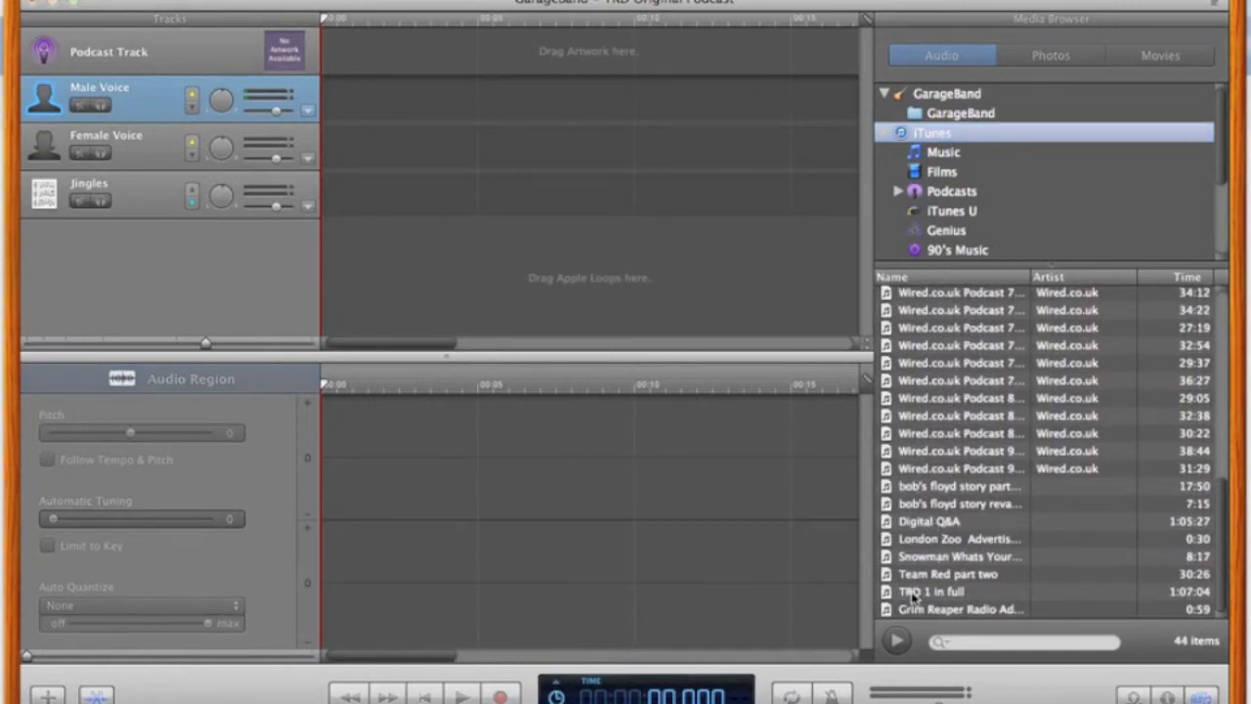
{"action": "left_click", "coordinate": [916, 593]}
{"action": "left_click_drag", "start_coordinate": [916, 593], "coordinate": [410, 115]}
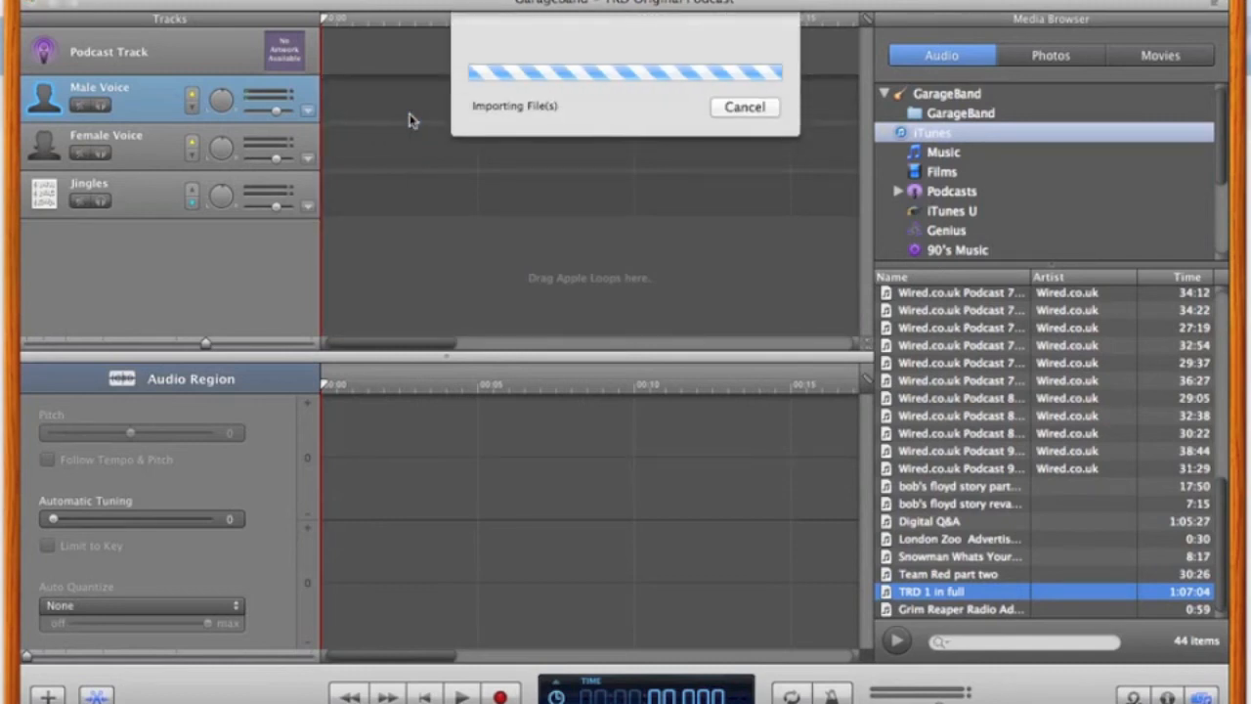